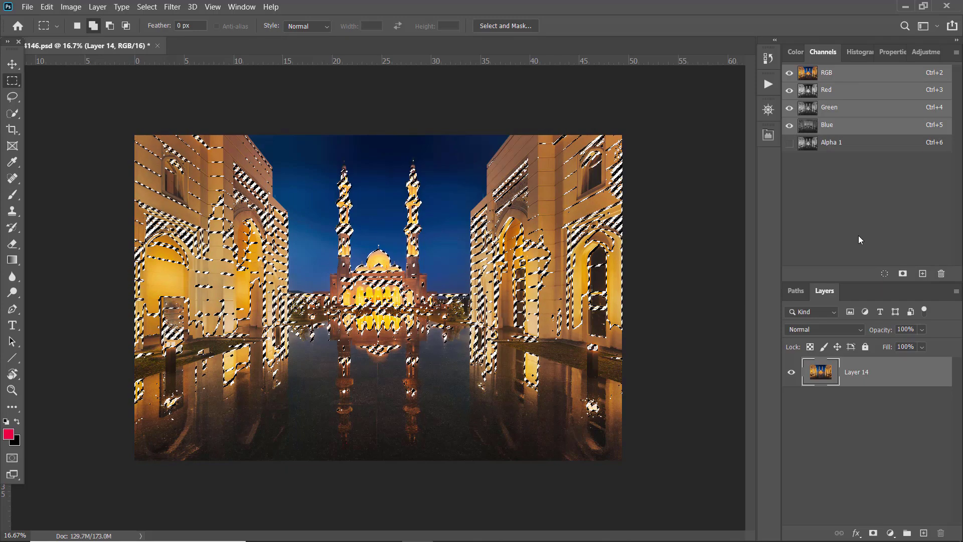
Rename the Alpha 1 channel as Light1.
{"action": "double_click", "coordinate": [836, 142]}
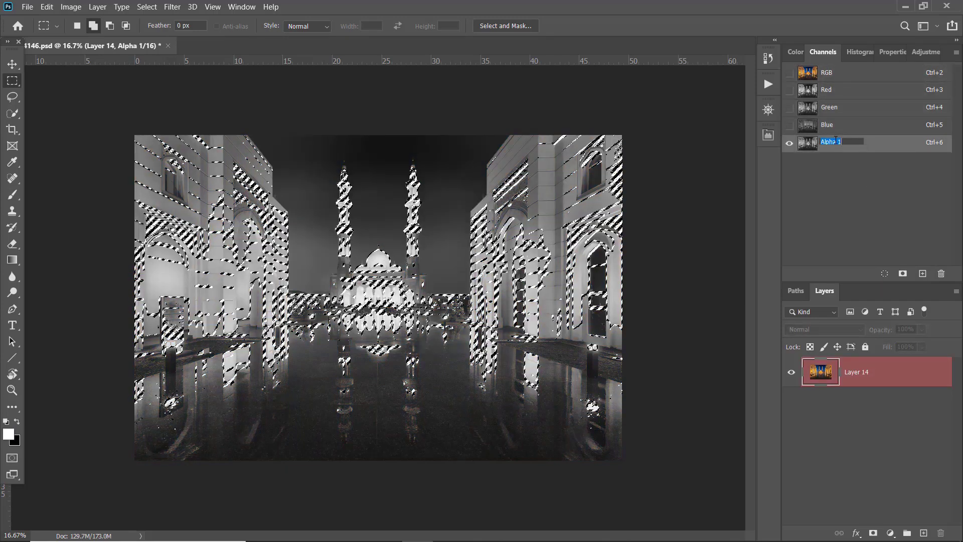
{"action": "type", "text": "Light1"}
{"action": "key", "text": "Return"}
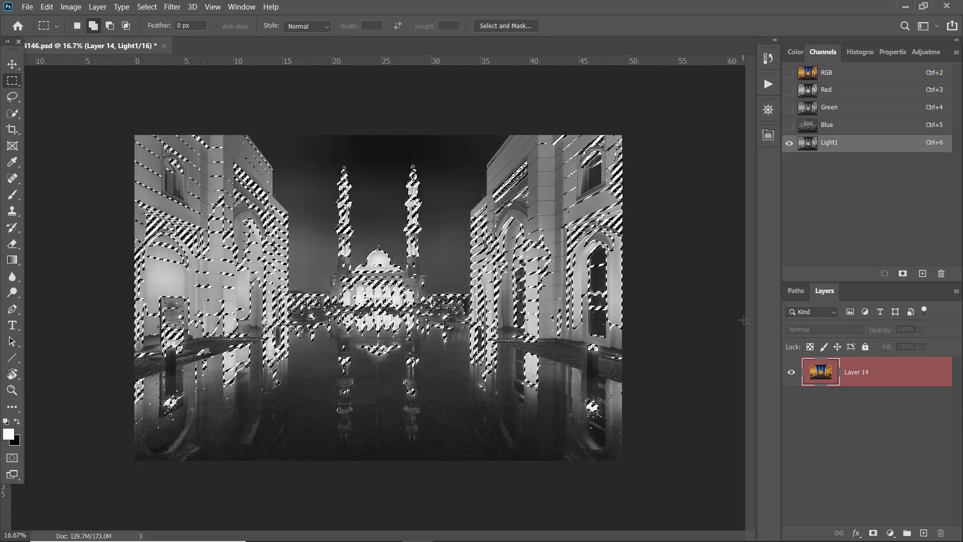
Intersect the current selection with the Light1 channel and save it as a new channel named Light2.
{"action": "left_click", "coordinate": [848, 152], "text": "ctrl+alt+shift"}
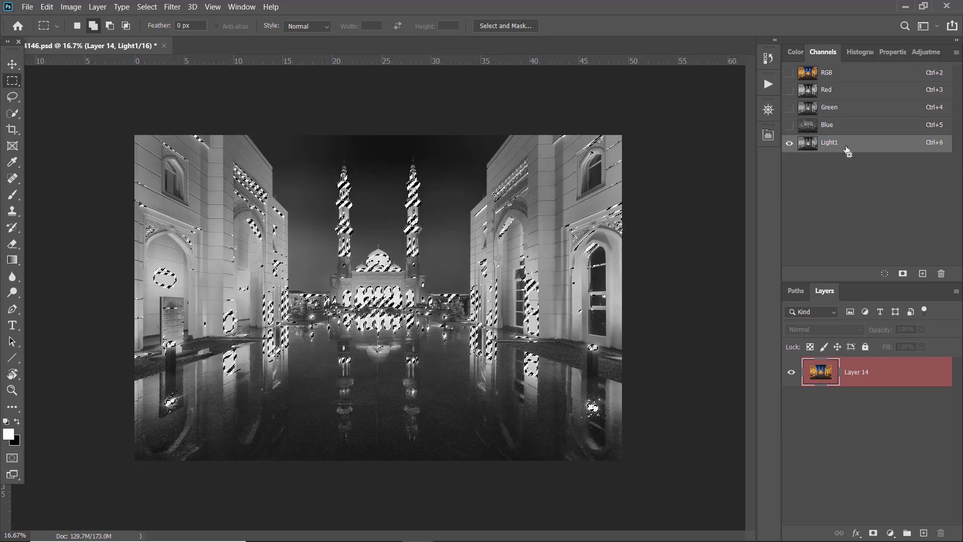
{"action": "left_click", "coordinate": [902, 273]}
{"action": "double_click", "coordinate": [833, 159]}
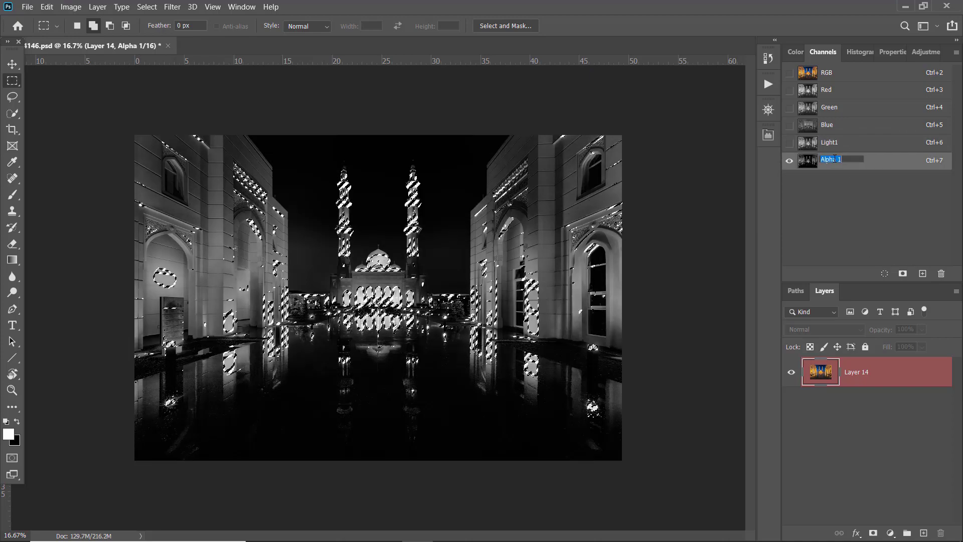
{"action": "type", "text": "Ligt"}
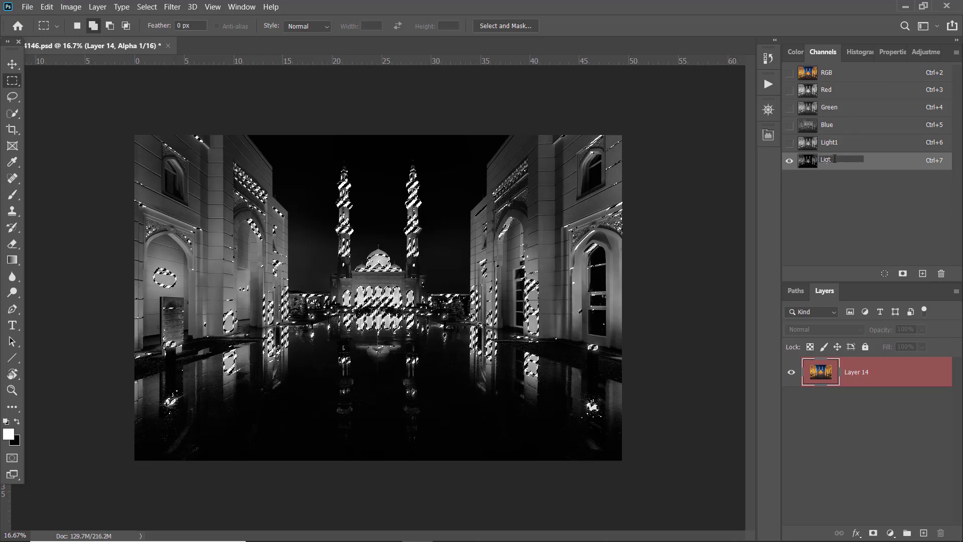
{"action": "key", "text": "BackSpace"}
{"action": "type", "text": "ht2"}
{"action": "key", "text": "Return"}
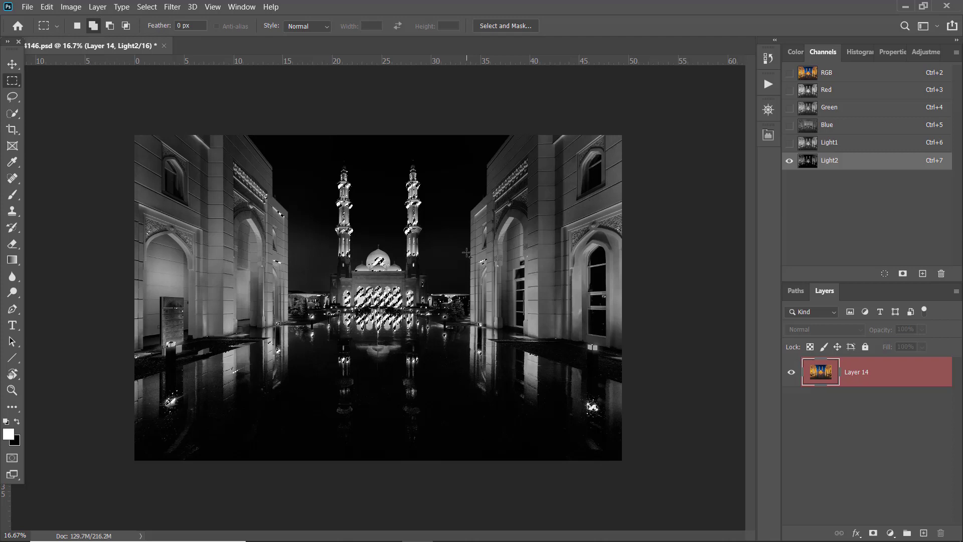
Save the selection intersected with Light2 as a new channel named Light3.
{"action": "left_click", "coordinate": [903, 274]}
{"action": "double_click", "coordinate": [833, 178]}
{"action": "type", "text": "Light3"}
{"action": "key", "text": "Return"}
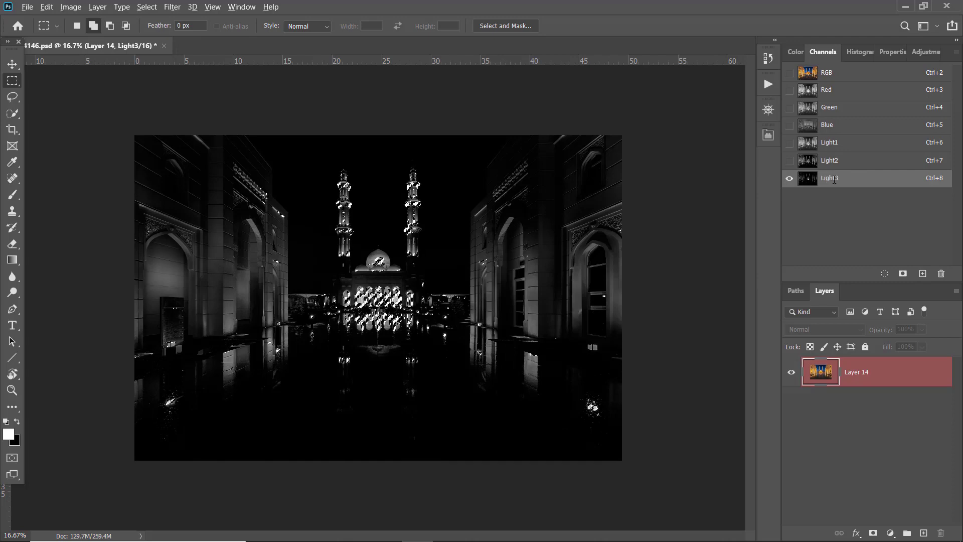
Narrow the selection by intersecting it with Light3 and save it as a new channel named Light4.
{"action": "key", "text": "ctrl+d"}
{"action": "left_click", "coordinate": [903, 273]}
{"action": "double_click", "coordinate": [837, 196]}
{"action": "type", "text": "Light4"}
{"action": "key", "text": "Return"}
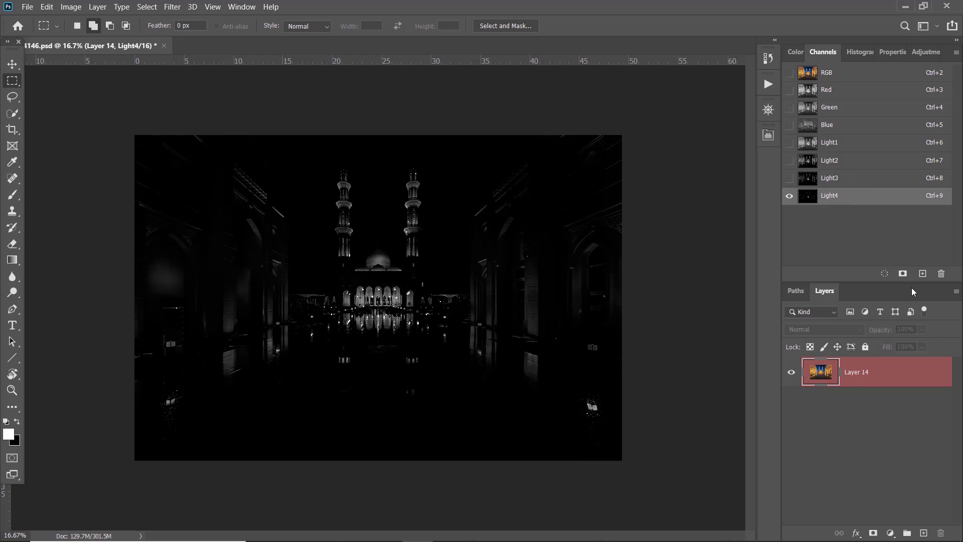
Save the selection intersected with Light4 as a new channel named Light5, then clear the selection.
{"action": "left_click", "coordinate": [903, 273]}
{"action": "double_click", "coordinate": [842, 212]}
{"action": "type", "text": "Light5"}
{"action": "key", "text": "Return"}
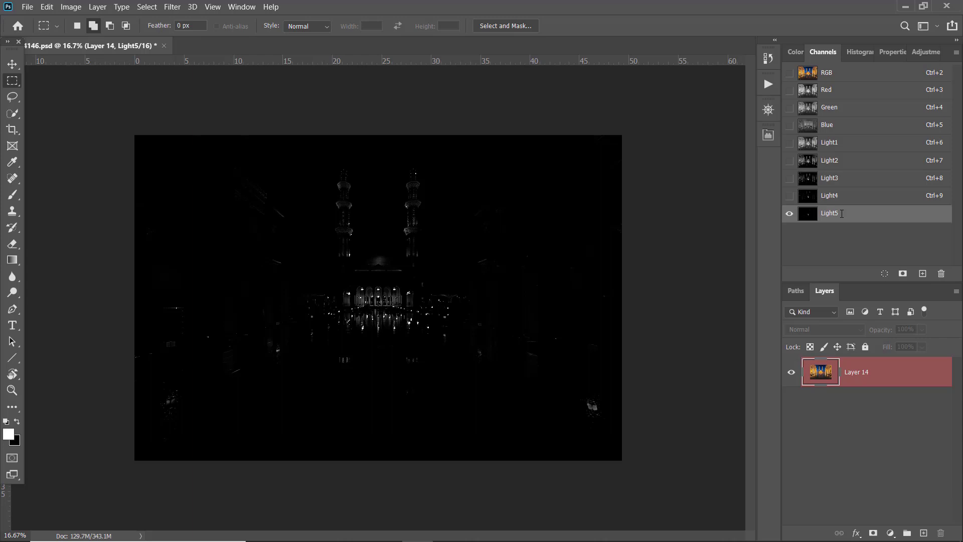
{"action": "key", "text": "ctrl+d"}
View the Light1 through Light5 channels one after another to compare their highlight masks.
{"action": "left_click", "coordinate": [840, 146]}
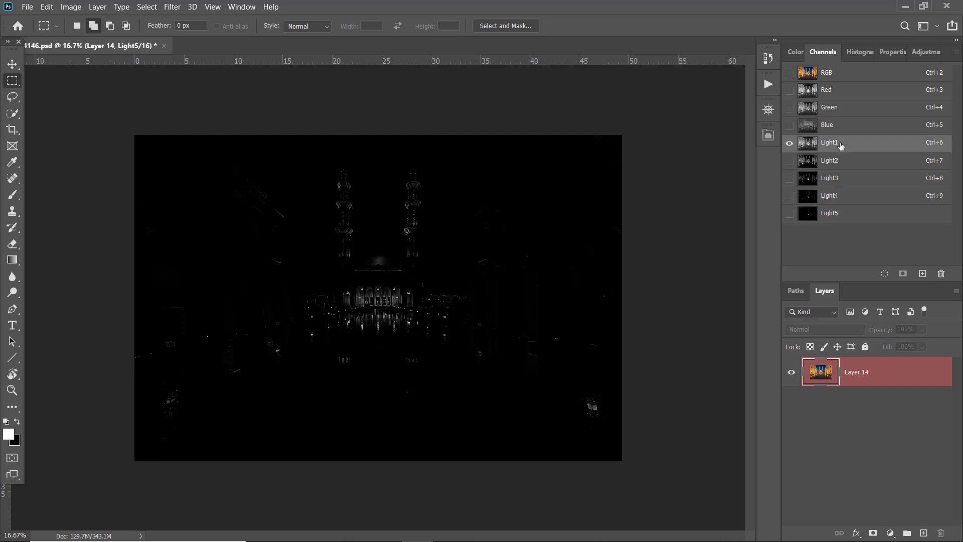
{"action": "left_click", "coordinate": [839, 161]}
{"action": "left_click", "coordinate": [838, 179]}
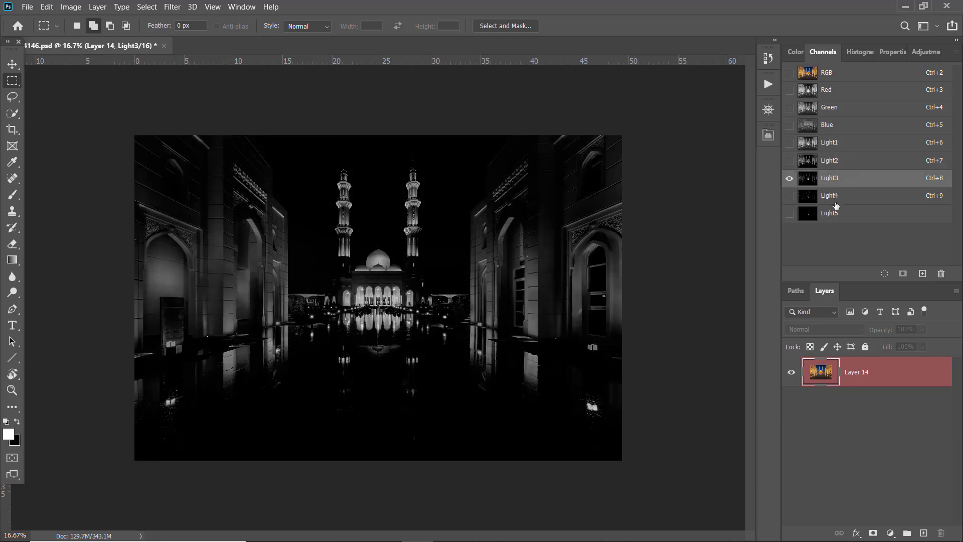
{"action": "left_click", "coordinate": [835, 200]}
{"action": "left_click", "coordinate": [835, 221]}
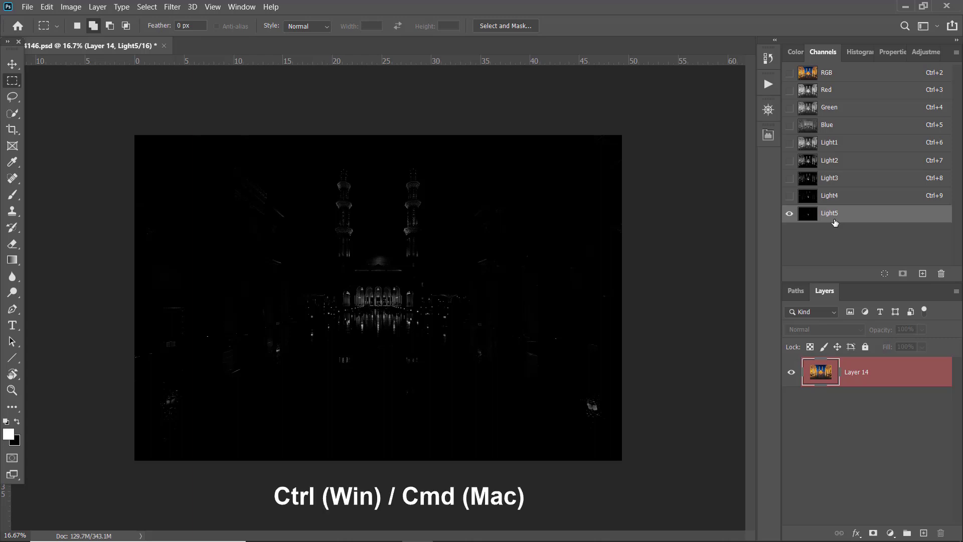
Load the RGB channel's luminosity as a selection, and save its inverse as a new channel named Dark1.
{"action": "left_click", "coordinate": [833, 220], "text": "ctrl"}
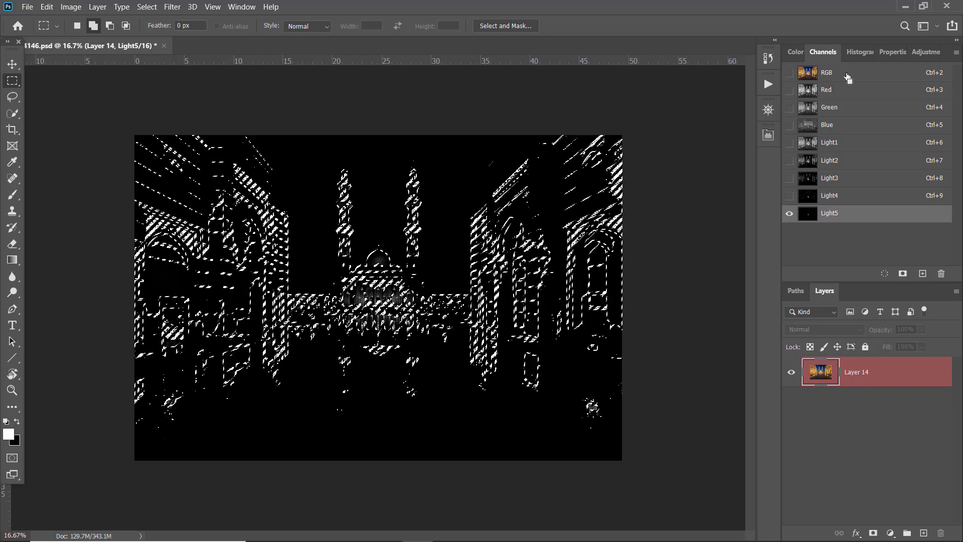
{"action": "key", "text": "ctrl+shift+i"}
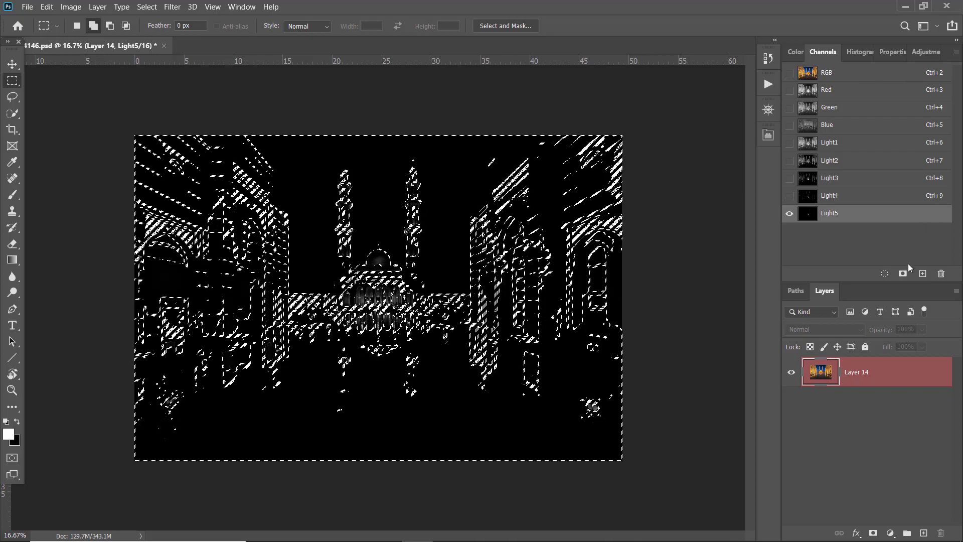
{"action": "left_click", "coordinate": [903, 276]}
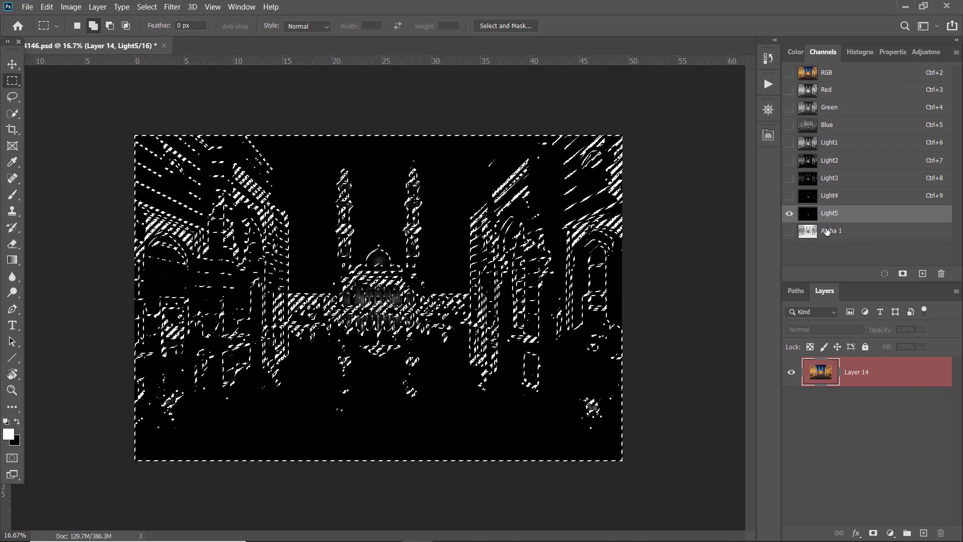
{"action": "double_click", "coordinate": [830, 231]}
{"action": "type", "text": "Dark1"}
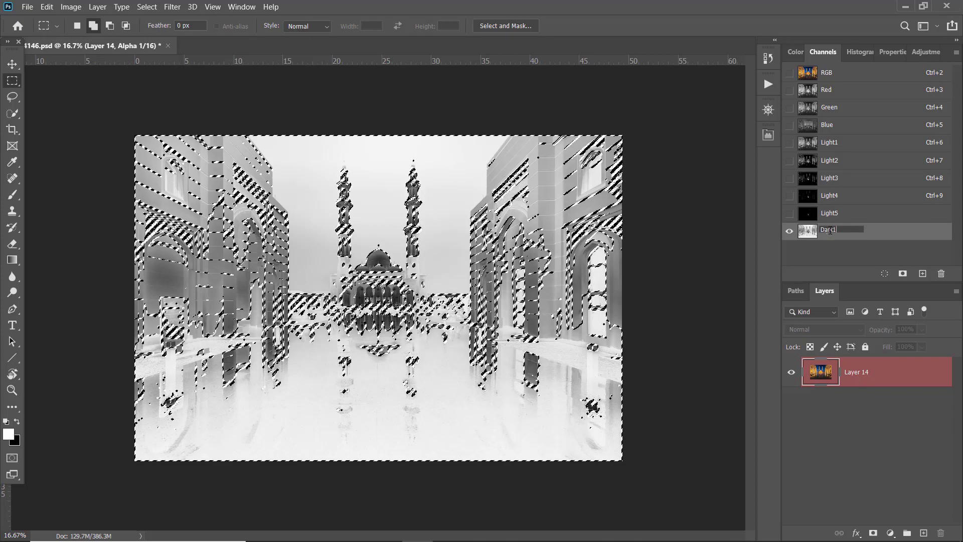
{"action": "key", "text": "Return"}
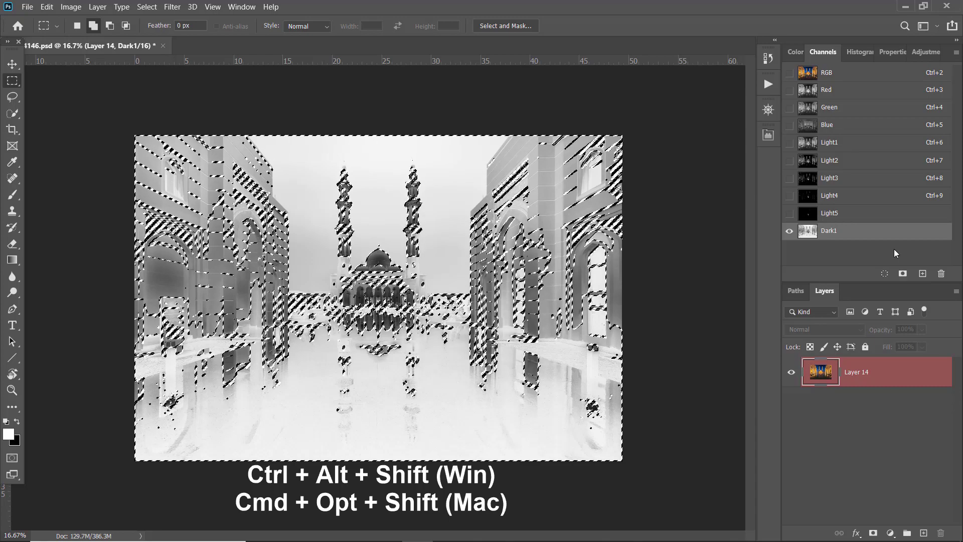
Intersect the inverted selection with the Dark1 channel and save it as a new channel named Dark2.
{"action": "left_click", "coordinate": [874, 236], "text": "ctrl+alt+shift"}
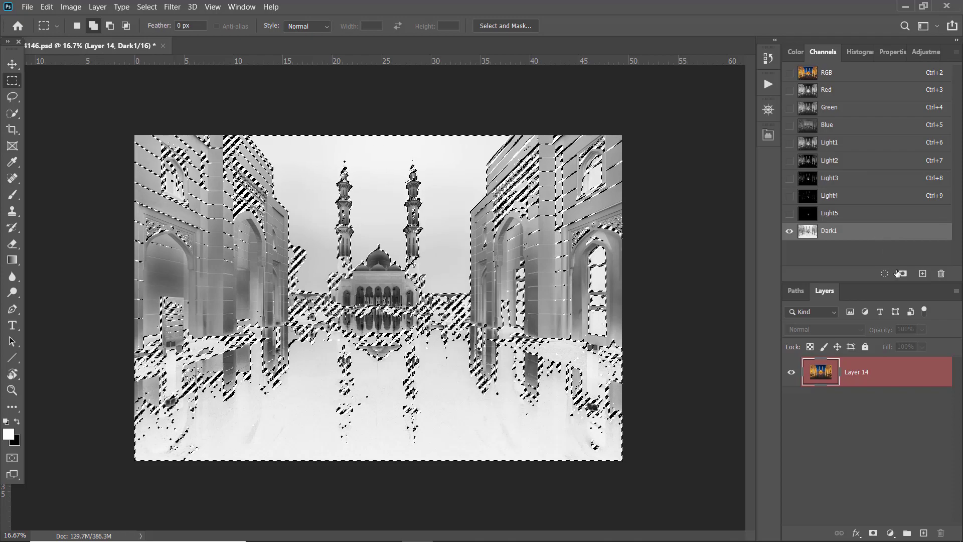
{"action": "left_click", "coordinate": [903, 274]}
{"action": "double_click", "coordinate": [832, 248]}
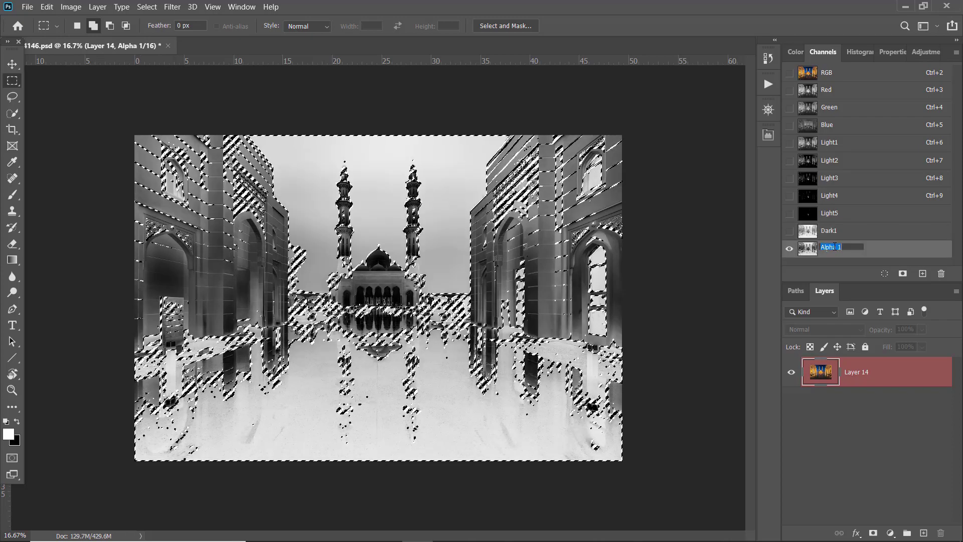
{"action": "type", "text": "Dakr"}
{"action": "type", "text": "k2"}
{"action": "key", "text": "Return"}
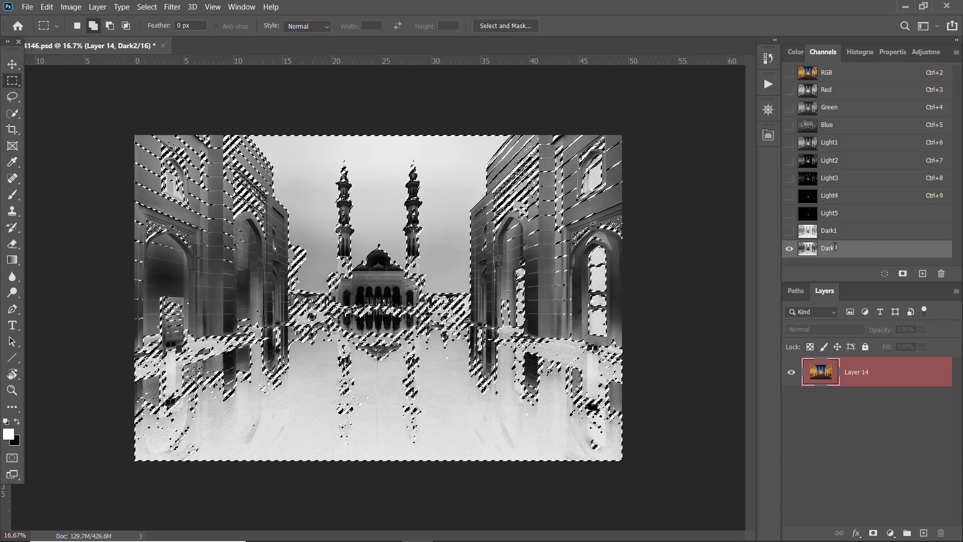
Intersect the selection with the Dark2 channel and save it as a new channel named Dark3.
{"action": "left_click", "coordinate": [814, 248], "text": "ctrl+alt+shift"}
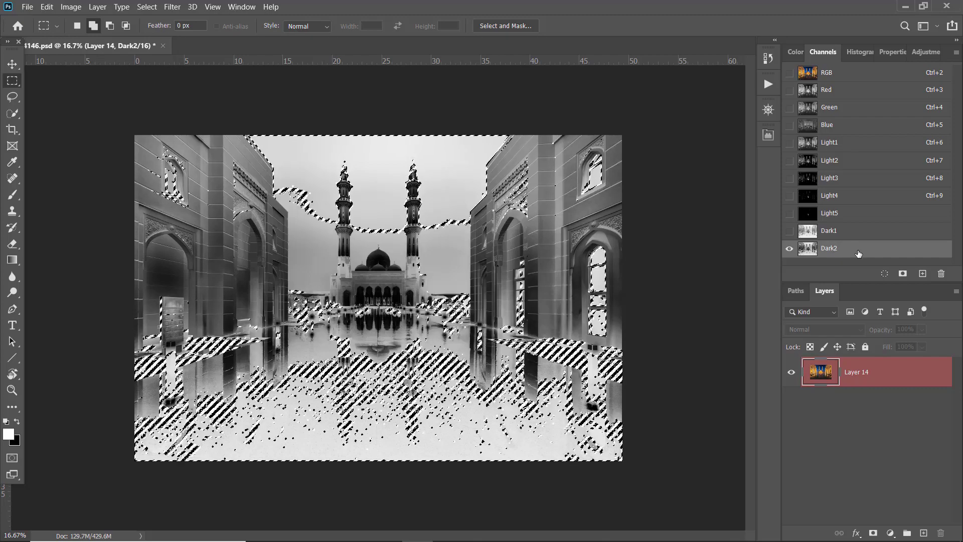
{"action": "left_click", "coordinate": [903, 273]}
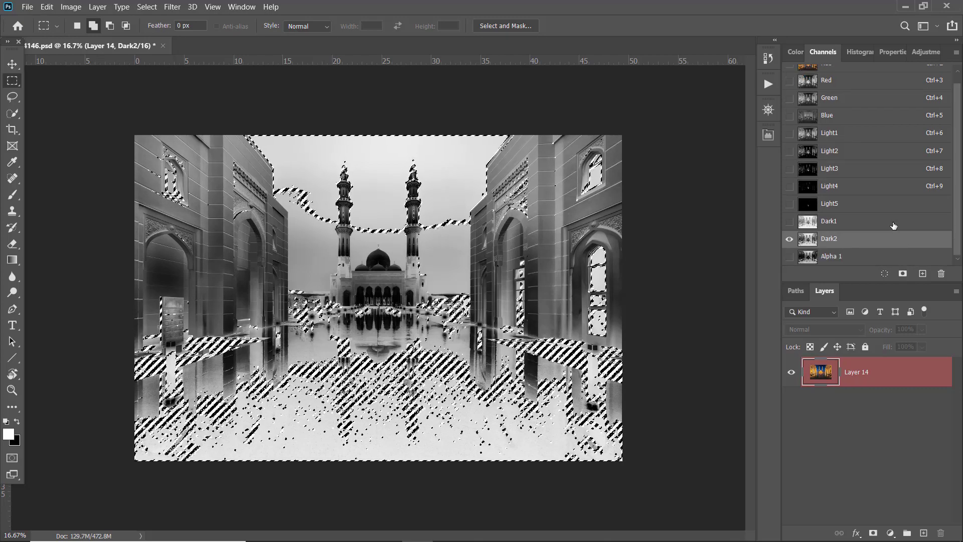
{"action": "double_click", "coordinate": [831, 256]}
{"action": "type", "text": "Dark3"}
{"action": "key", "text": "Return"}
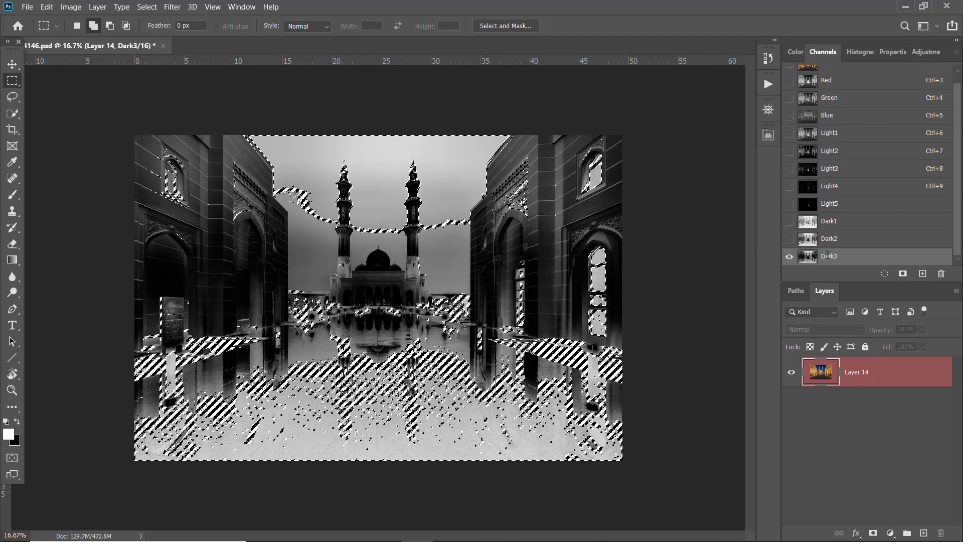
Intersect the selection with the Dark3 channel and save it as a new channel named Dark4.
{"action": "left_click", "coordinate": [884, 274]}
{"action": "left_click", "coordinate": [902, 274]}
{"action": "double_click", "coordinate": [831, 254]}
{"action": "type", "text": "Dark4"}
{"action": "key", "text": "Return"}
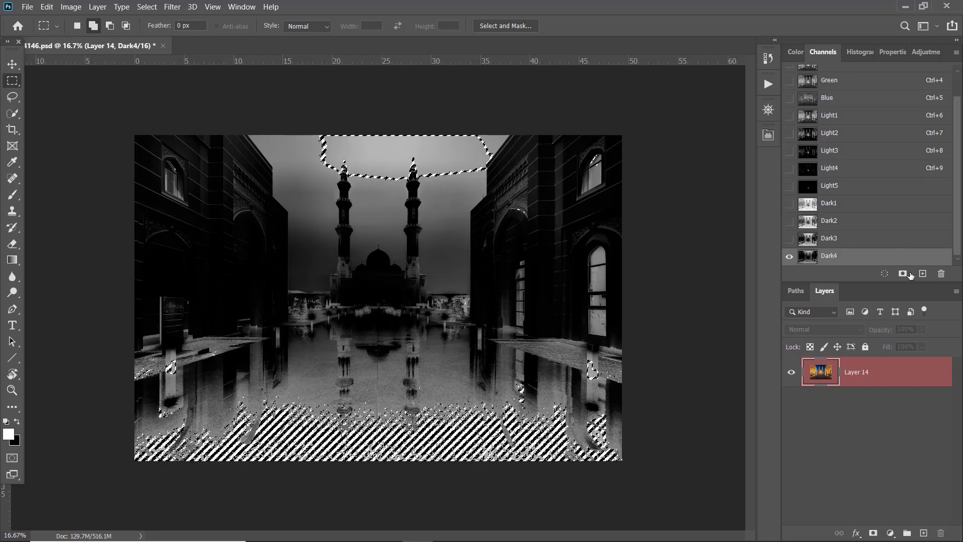
Intersect the selection with the Dark4 channel and save it as a new channel named Dark5.
{"action": "left_click", "coordinate": [875, 260], "text": "ctrl+alt+shift"}
{"action": "left_click", "coordinate": [902, 275]}
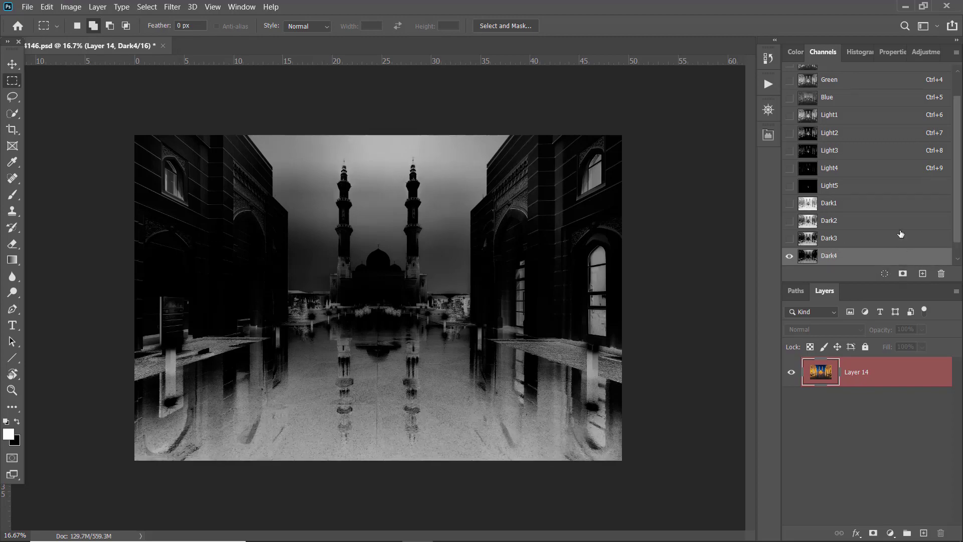
{"action": "double_click", "coordinate": [830, 256]}
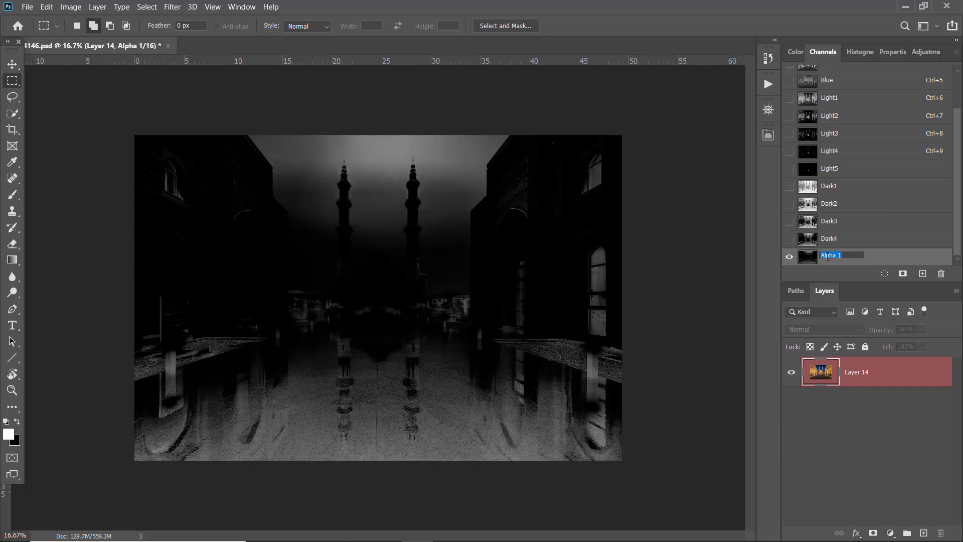
{"action": "type", "text": "Dark4"}
{"action": "key", "text": "BackSpace"}
{"action": "type", "text": "5"}
{"action": "key", "text": "Return"}
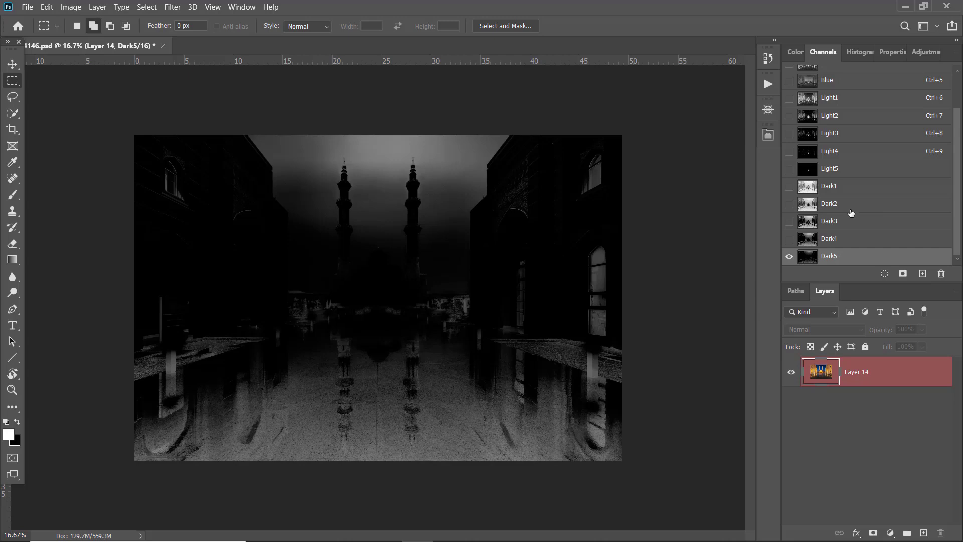
View the Dark1 through Dark5 channels one after another to compare their shadow masks.
{"action": "left_click", "coordinate": [843, 193]}
{"action": "left_click", "coordinate": [840, 206]}
{"action": "left_click", "coordinate": [837, 225]}
{"action": "left_click", "coordinate": [835, 243]}
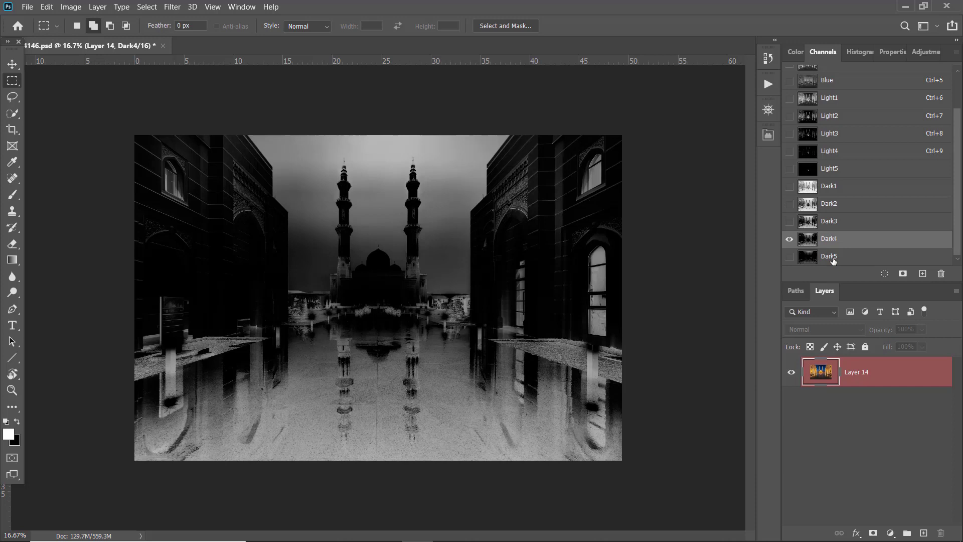
{"action": "left_click", "coordinate": [833, 258]}
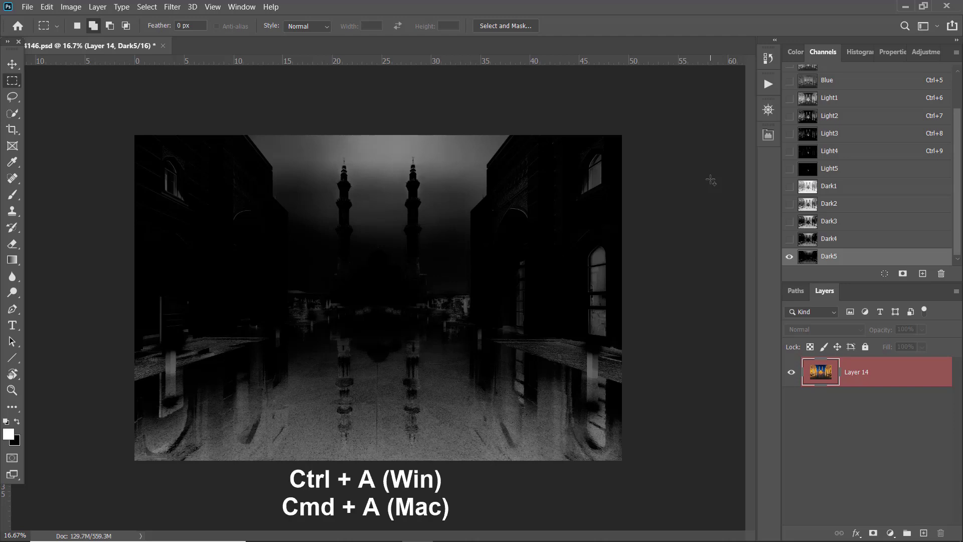
Subtract Light1 and Dark1 from a selection of the whole canvas and save it as a new channel named Midtone1.
{"action": "key", "text": "ctrl+a"}
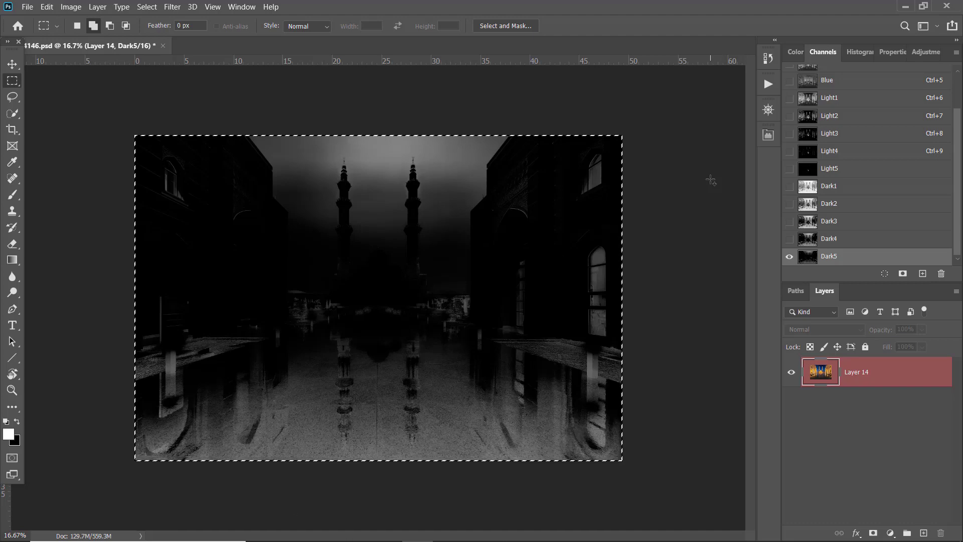
{"action": "left_click", "coordinate": [839, 100], "text": "ctrl+alt"}
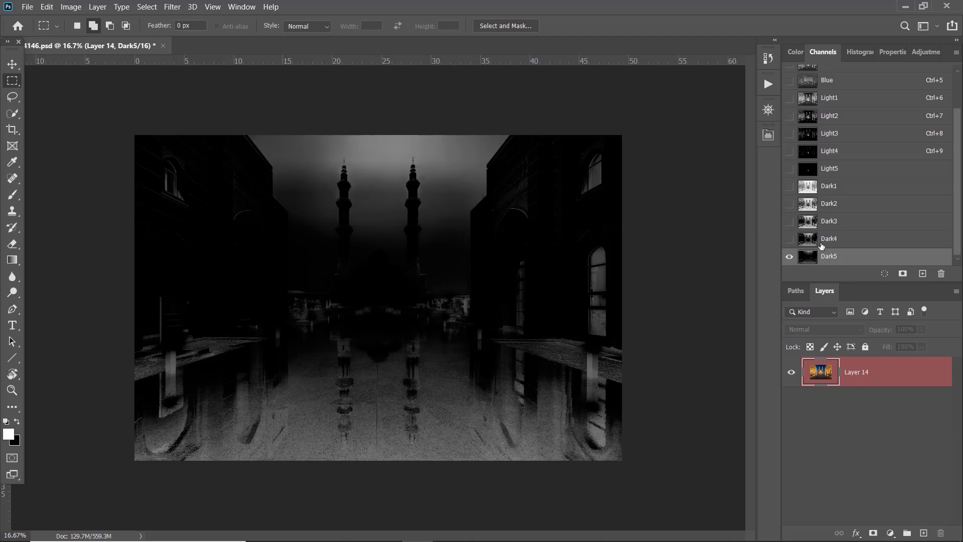
{"action": "left_click", "coordinate": [902, 274]}
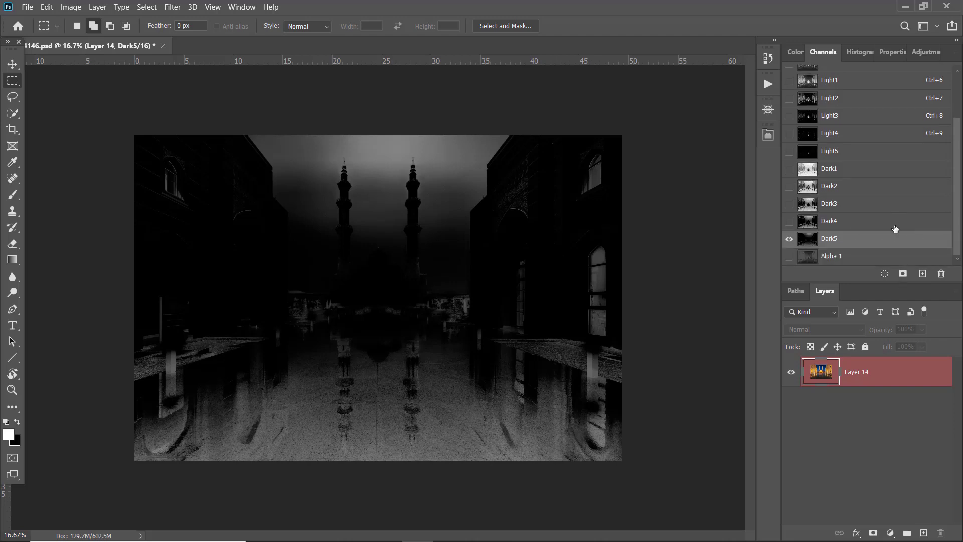
{"action": "double_click", "coordinate": [832, 257]}
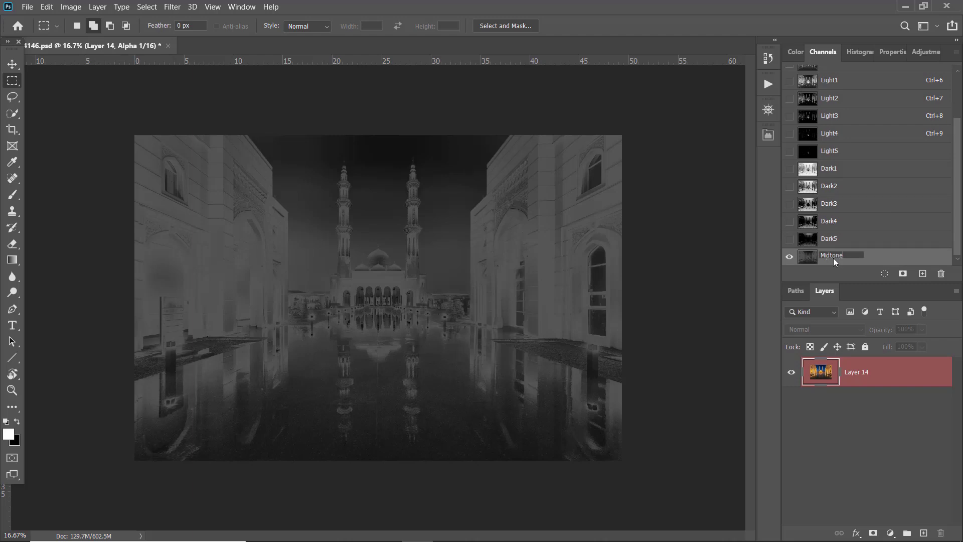
{"action": "type", "text": "Midtone1"}
{"action": "key", "text": "Return"}
Subtract Light2 and Dark2 from a selection of the whole canvas and save it as a new channel named Midtone2.
{"action": "key", "text": "ctrl+a"}
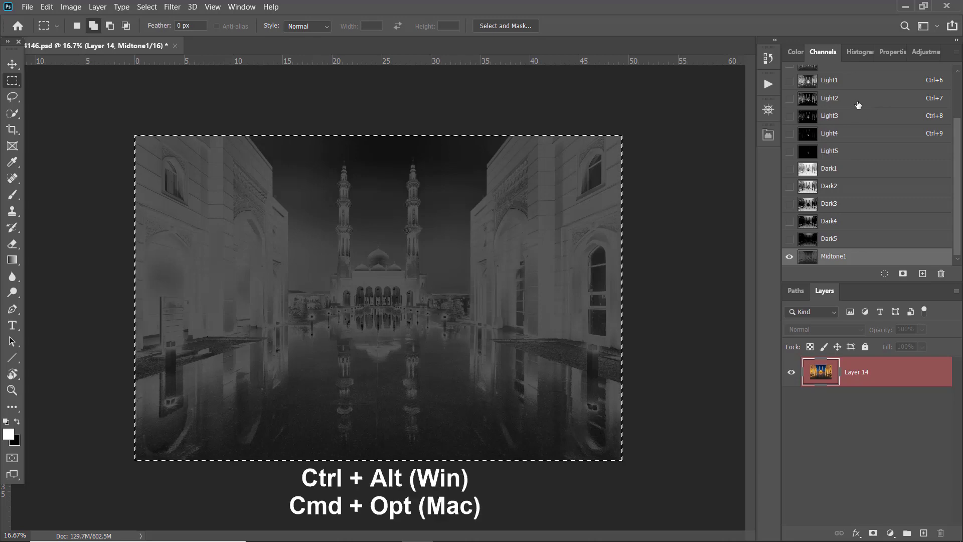
{"action": "left_click", "coordinate": [843, 193], "text": "ctrl+alt"}
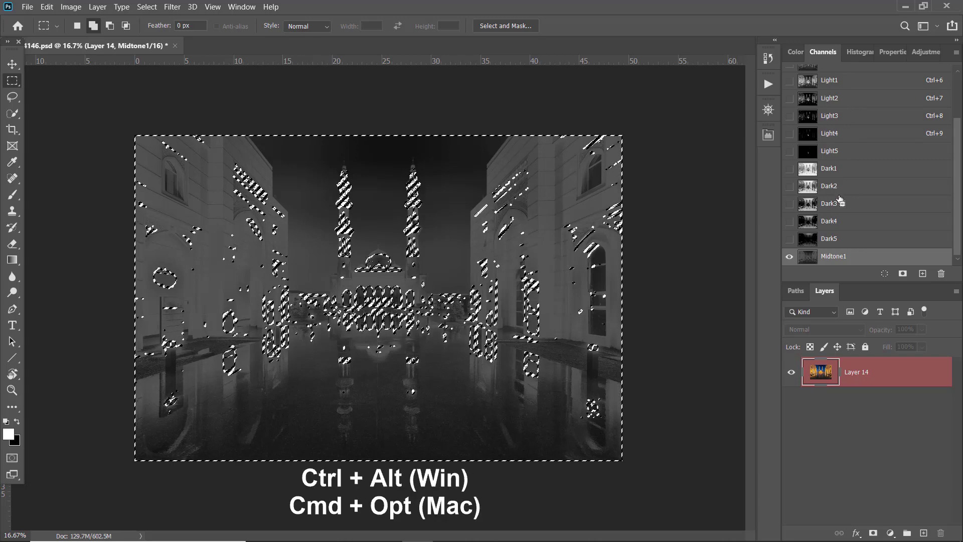
{"action": "left_click", "coordinate": [903, 273]}
{"action": "double_click", "coordinate": [826, 256]}
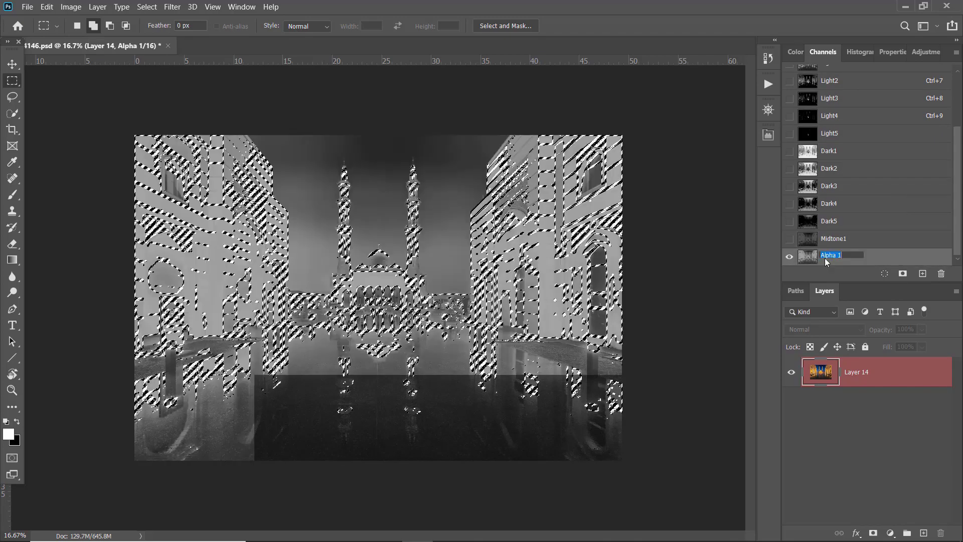
{"action": "type", "text": "Midtone2"}
{"action": "key", "text": "Return"}
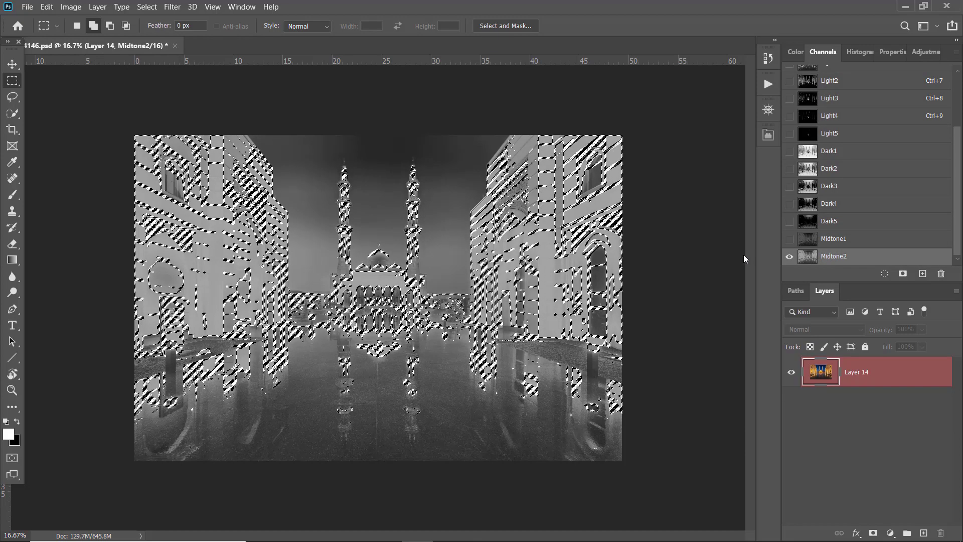
Subtract Light3 and Dark3 from a selection of the whole canvas and save it as a new channel named Midtone3.
{"action": "key", "text": "ctrl+a"}
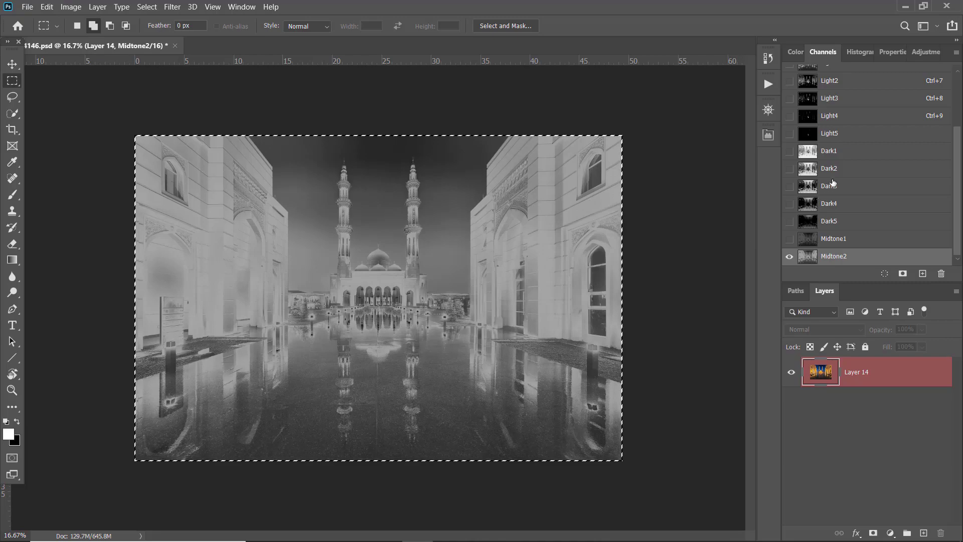
{"action": "scroll", "coordinate": [850, 129], "scroll_direction": "up", "scroll_amount": 1}
{"action": "left_click", "coordinate": [850, 121], "text": "ctrl+alt"}
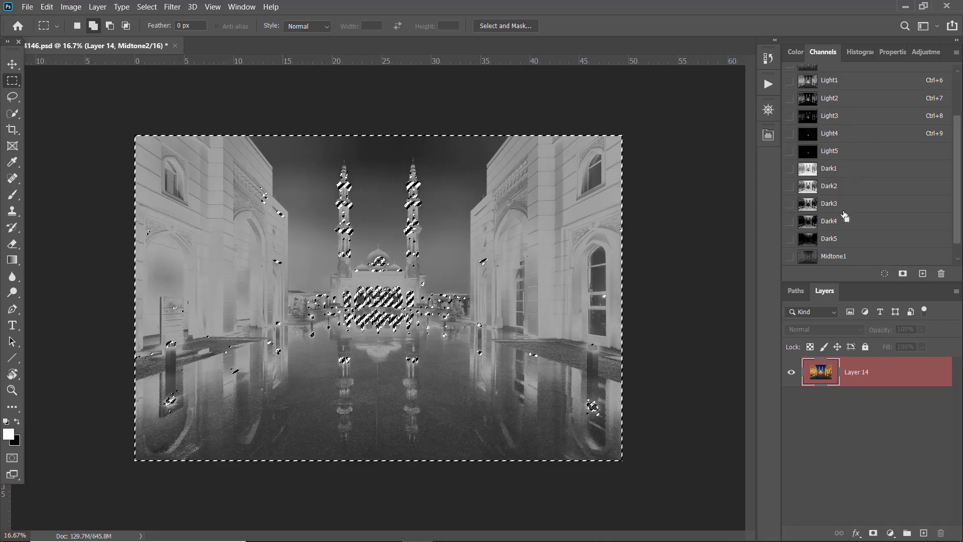
{"action": "left_click", "coordinate": [843, 207], "text": "ctrl+alt"}
{"action": "scroll", "coordinate": [843, 207], "scroll_direction": "down", "scroll_amount": 1}
{"action": "left_click", "coordinate": [903, 275]}
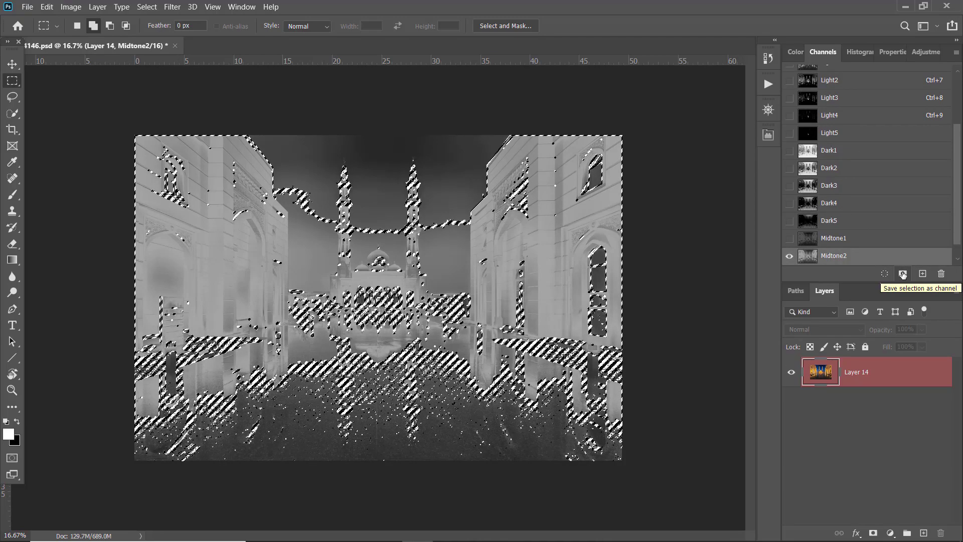
{"action": "scroll", "coordinate": [881, 248], "scroll_direction": "down", "scroll_amount": 1}
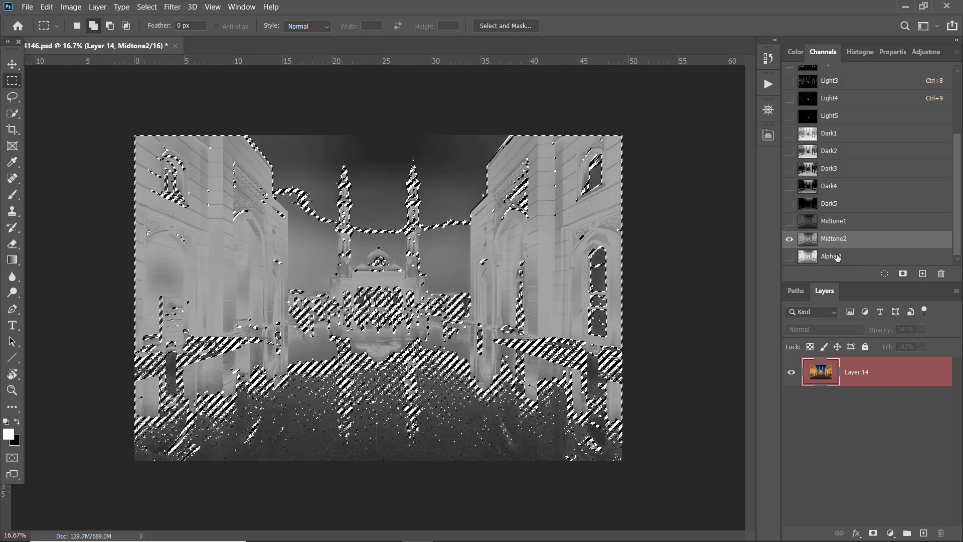
{"action": "double_click", "coordinate": [836, 256]}
{"action": "type", "text": "Midtone"}
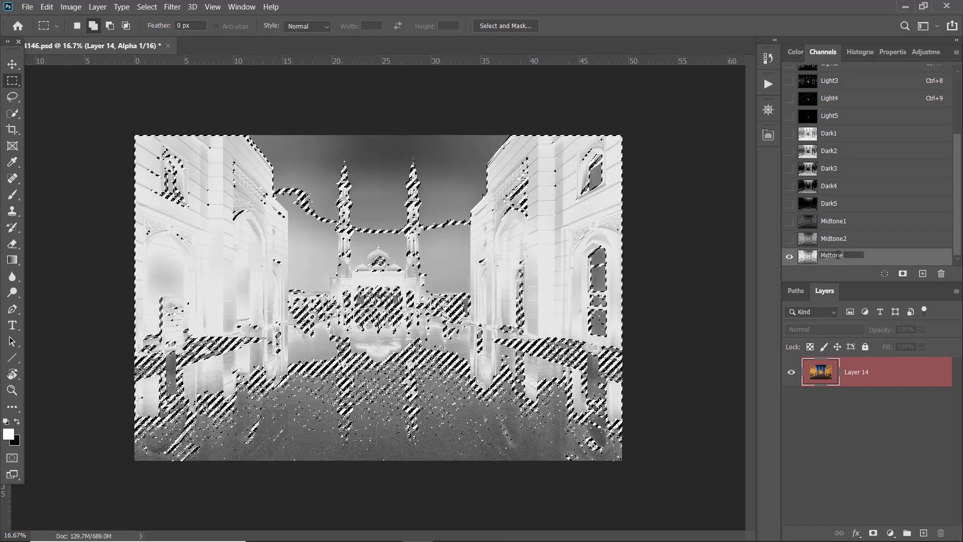
{"action": "type", "text": "3"}
{"action": "key", "text": "Return"}
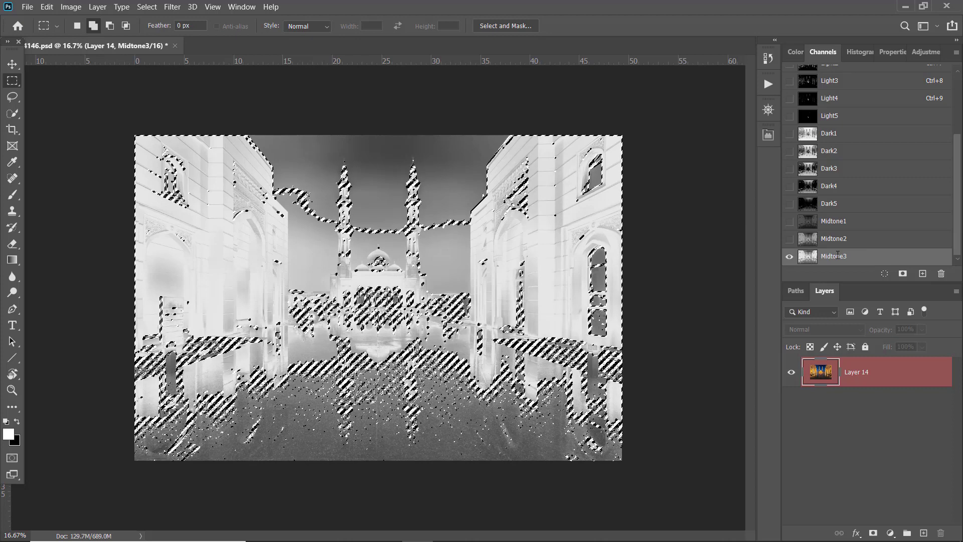
Subtract Light4 and Dark4 from a selection of the whole canvas and save it as a new channel named Midtone4.
{"action": "key", "text": "ctrl+a"}
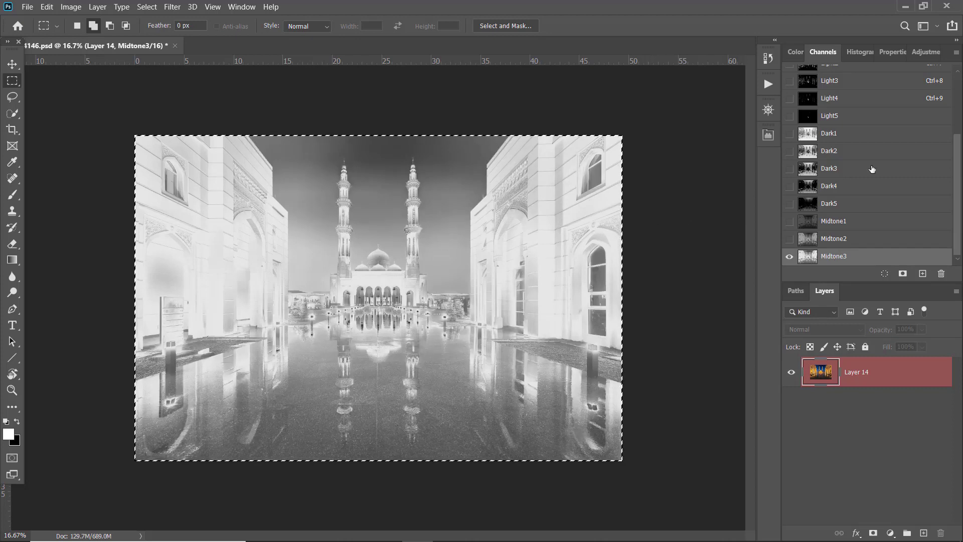
{"action": "scroll", "coordinate": [879, 164], "scroll_direction": "up", "scroll_amount": 3}
{"action": "scroll", "coordinate": [856, 157], "scroll_direction": "down", "scroll_amount": 3}
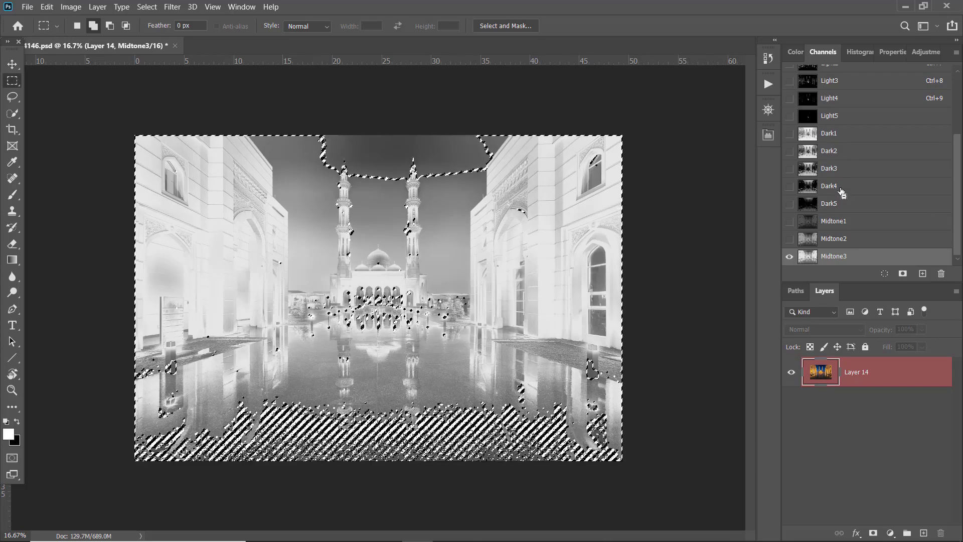
{"action": "left_click", "coordinate": [903, 273]}
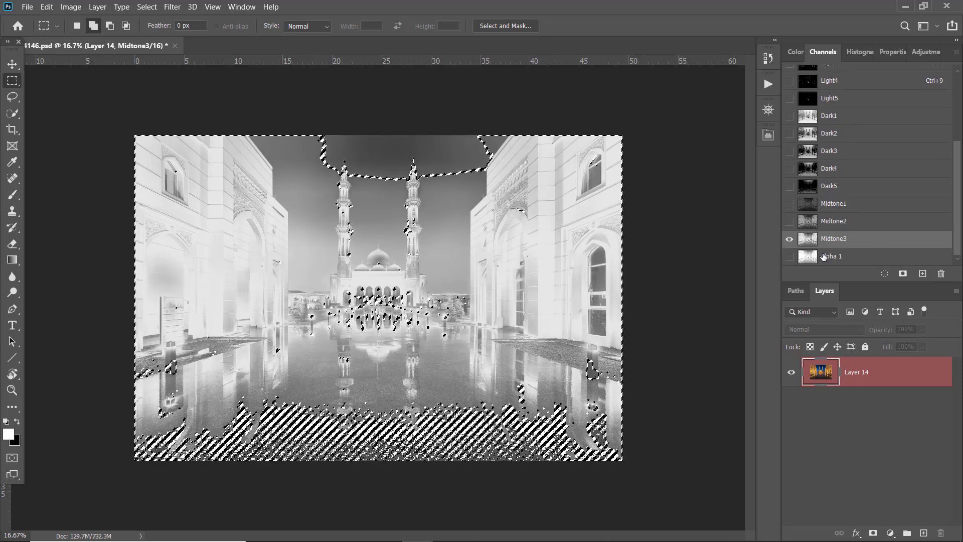
{"action": "double_click", "coordinate": [825, 256]}
{"action": "type", "text": "Mi"}
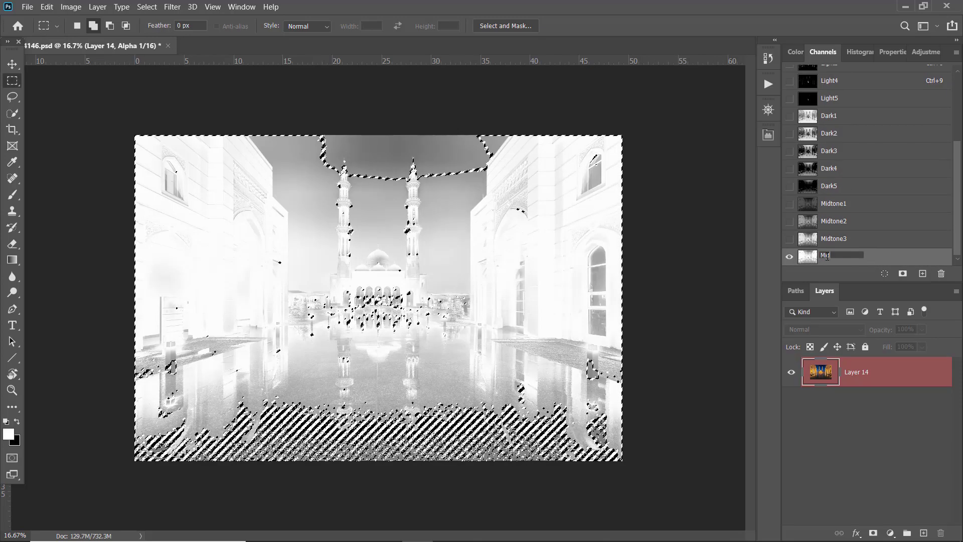
{"action": "type", "text": "dtone4"}
{"action": "key", "text": "Return"}
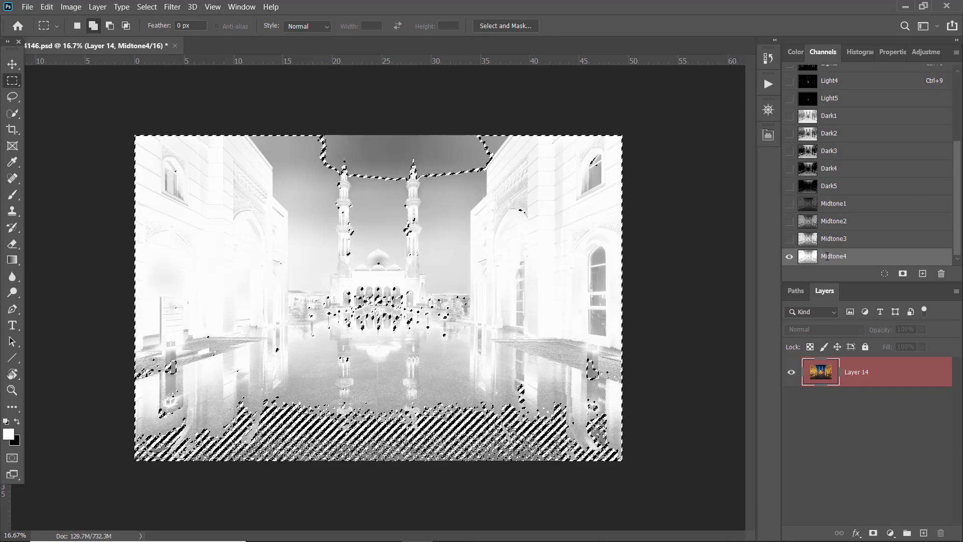
Subtract Light5 and Dark5 from a selection of the whole canvas and save it as a new channel named Midtone5.
{"action": "scroll", "coordinate": [874, 189], "scroll_direction": "up", "scroll_amount": 1}
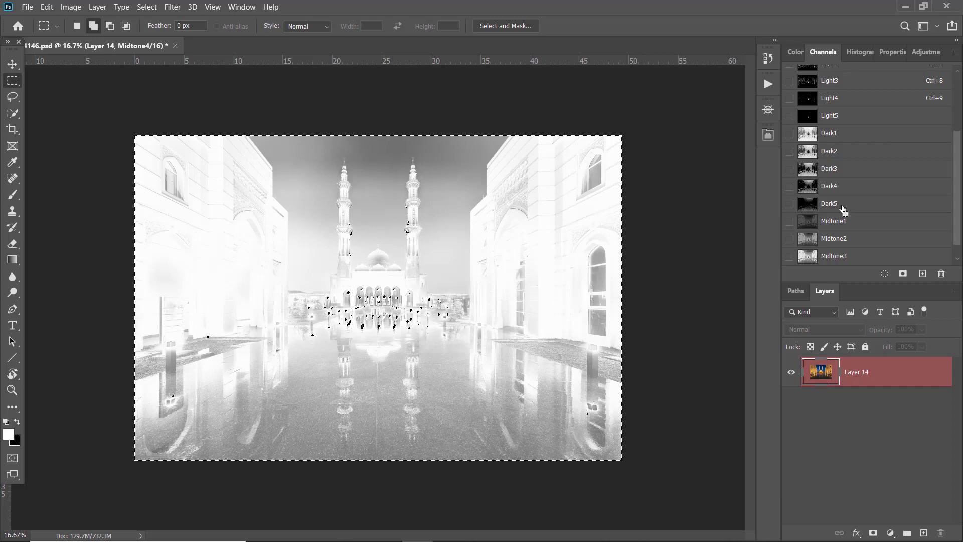
{"action": "scroll", "coordinate": [847, 210], "scroll_direction": "down", "scroll_amount": 1}
{"action": "left_click", "coordinate": [903, 273]}
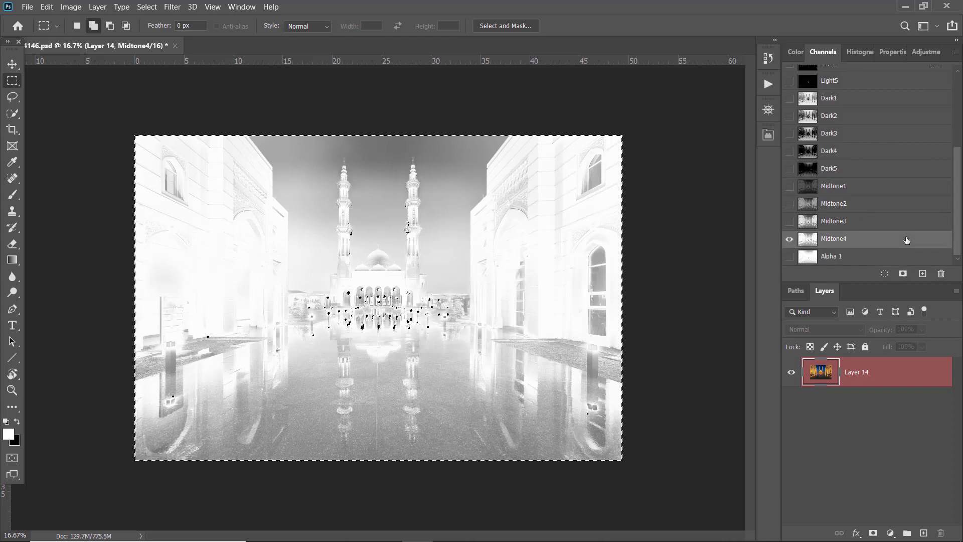
{"action": "double_click", "coordinate": [831, 256]}
{"action": "type", "text": "Midtone5"}
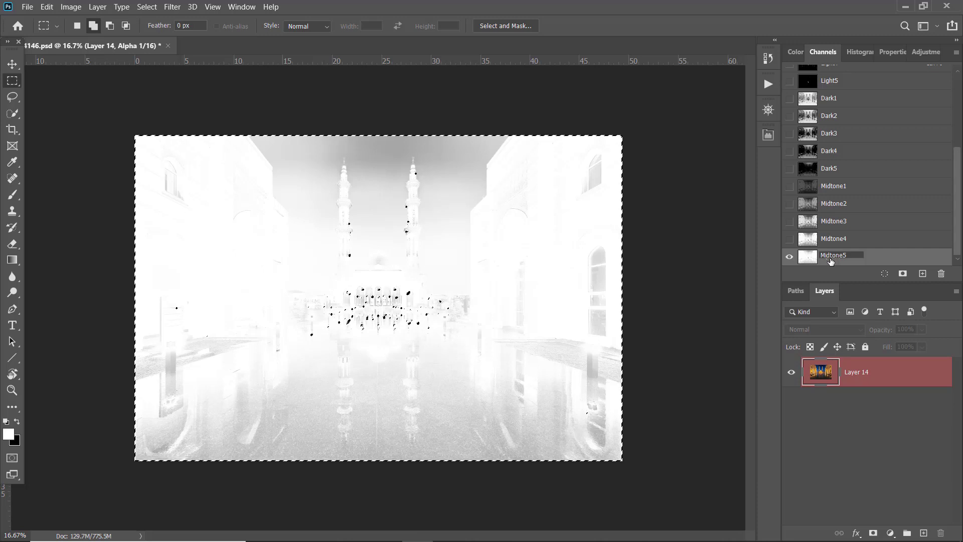
{"action": "key", "text": "Return"}
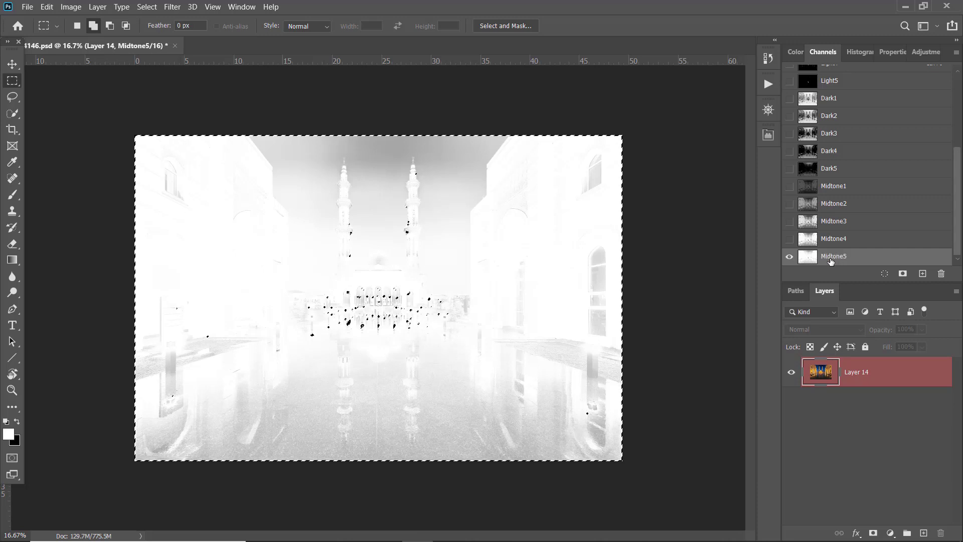
View the Midtone1 through Midtone5 channels one after another to compare their midtone masks.
{"action": "left_click", "coordinate": [863, 193]}
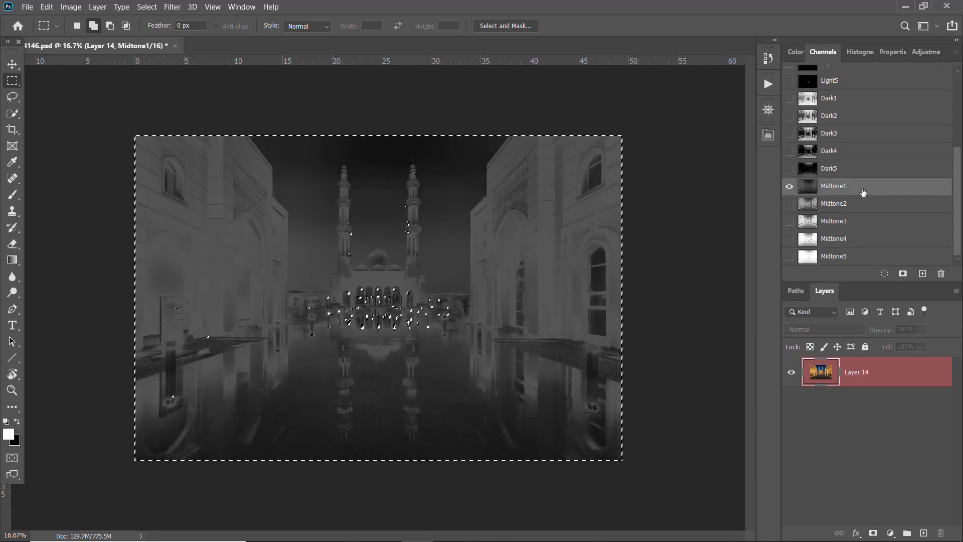
{"action": "left_click", "coordinate": [860, 206]}
{"action": "left_click", "coordinate": [858, 223]}
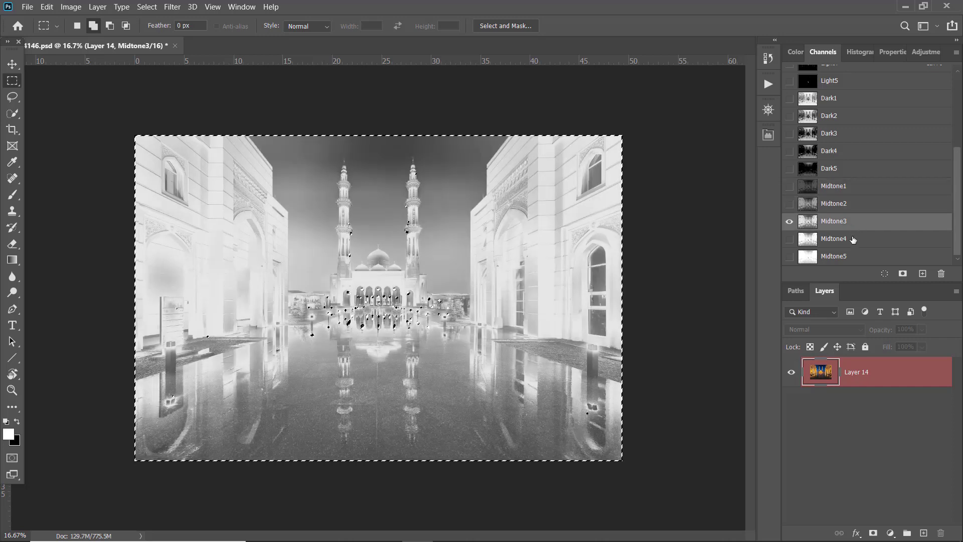
{"action": "left_click", "coordinate": [853, 239]}
{"action": "left_click", "coordinate": [848, 257]}
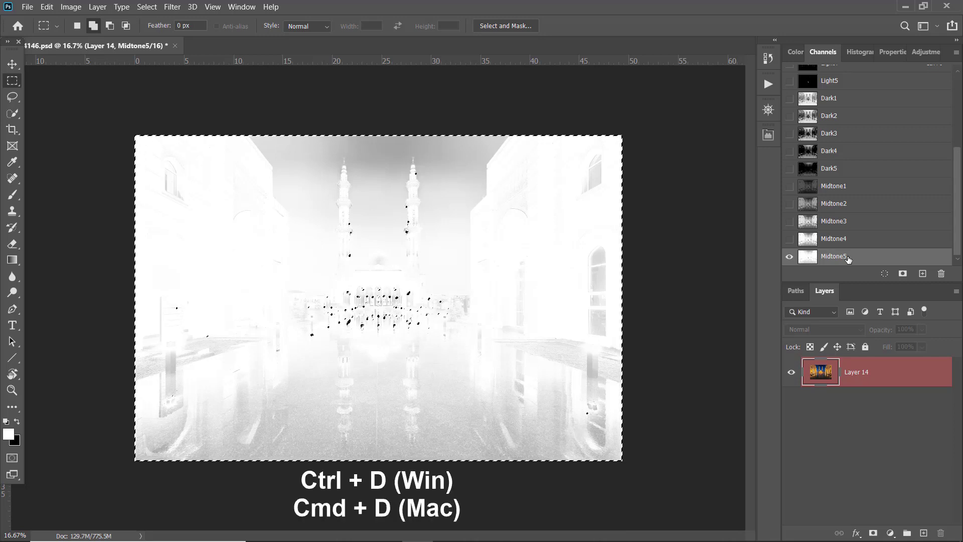
Deselect the active selection and return to the RGB composite channel to show the photo in full colour.
{"action": "key", "text": "ctrl+d"}
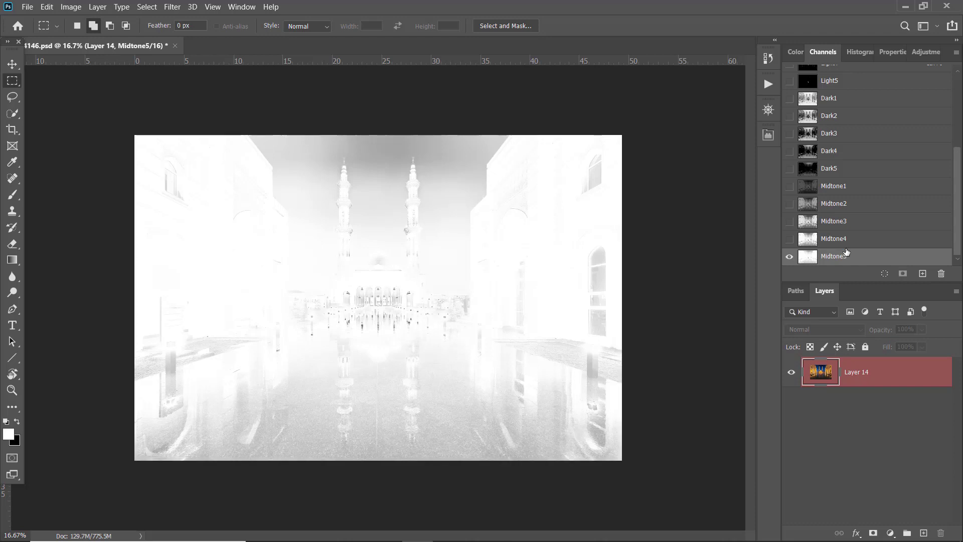
{"action": "scroll", "coordinate": [848, 251], "scroll_direction": "up", "scroll_amount": 5}
{"action": "left_click", "coordinate": [834, 71]}
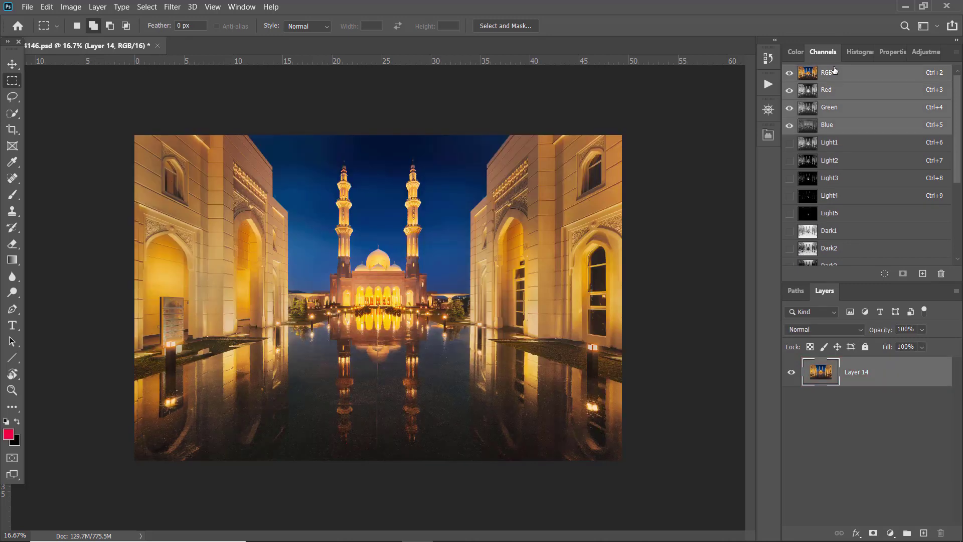